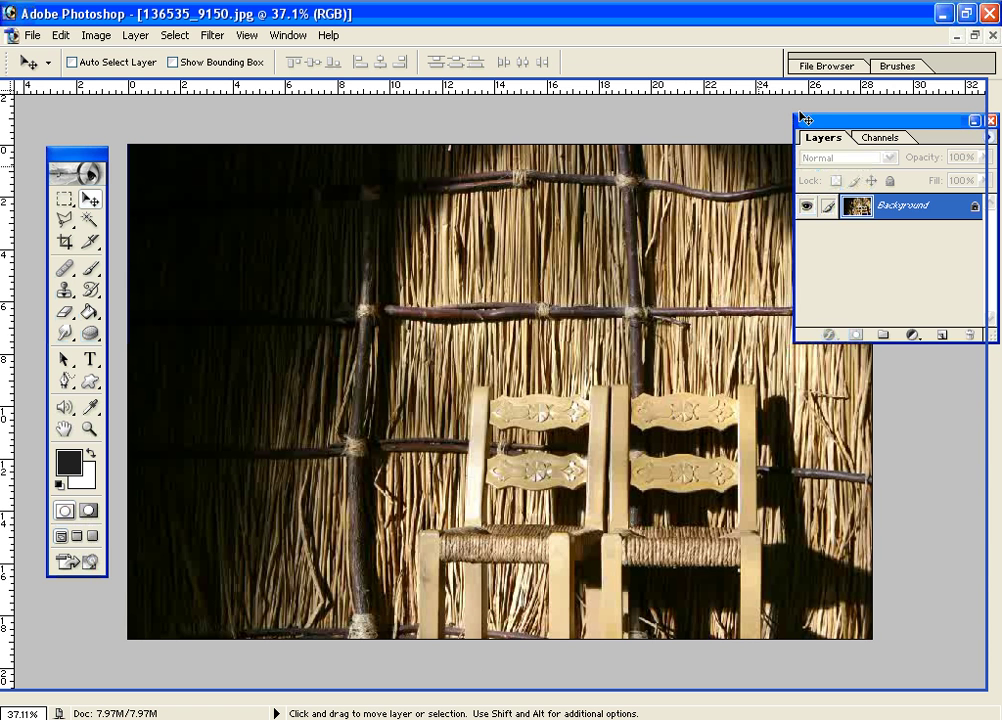
# Move the Layers palette to the right edge so the top-right of the reed wall shows.
pyautogui.moveTo(827, 125); pyautogui.dragTo(950, 135)
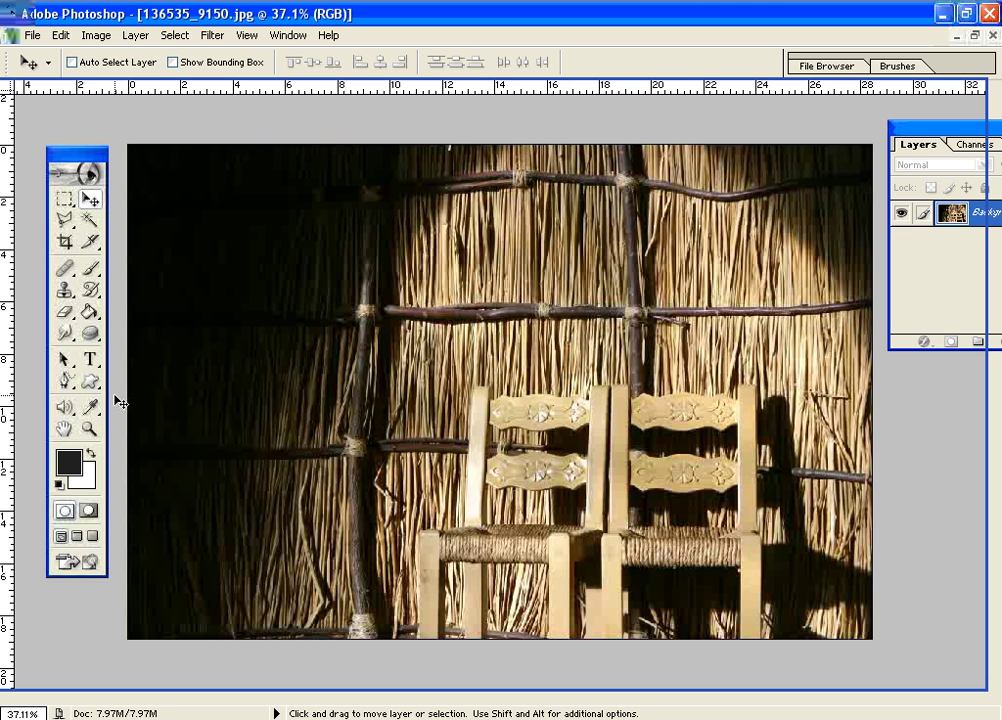
# Choose the Clone Stamp tool in the toolbox.
pyautogui.click(65, 291)
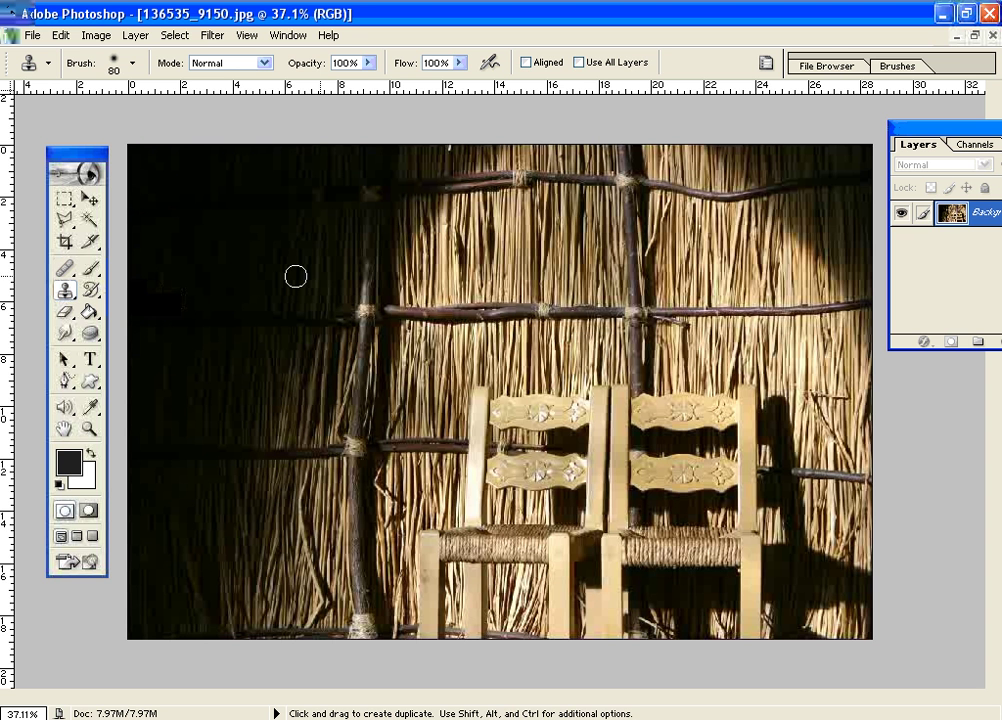
# Set the Clone Stamp to the 300 px soft-edged brush preset.
pyautogui.click(133, 63)
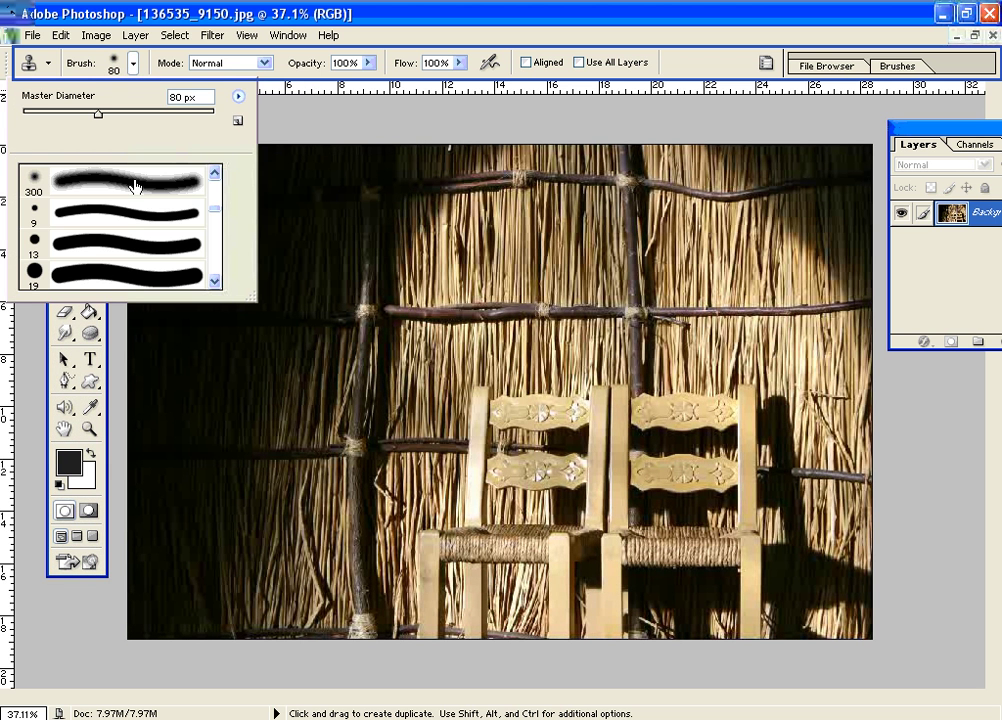
pyautogui.click(50, 185)
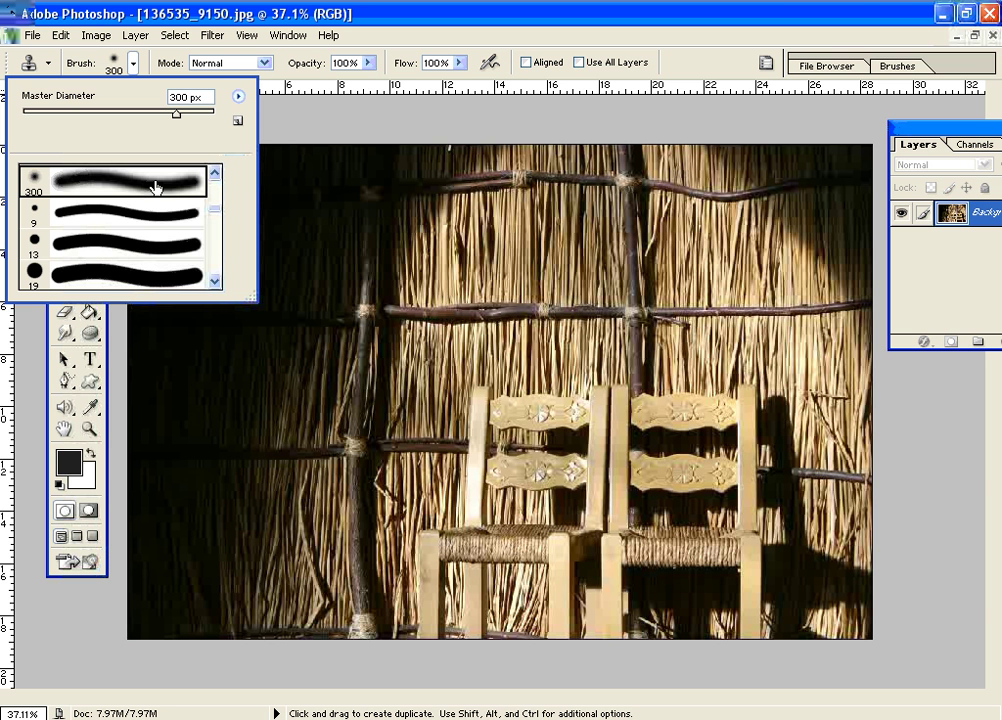
pyautogui.click(283, 86)
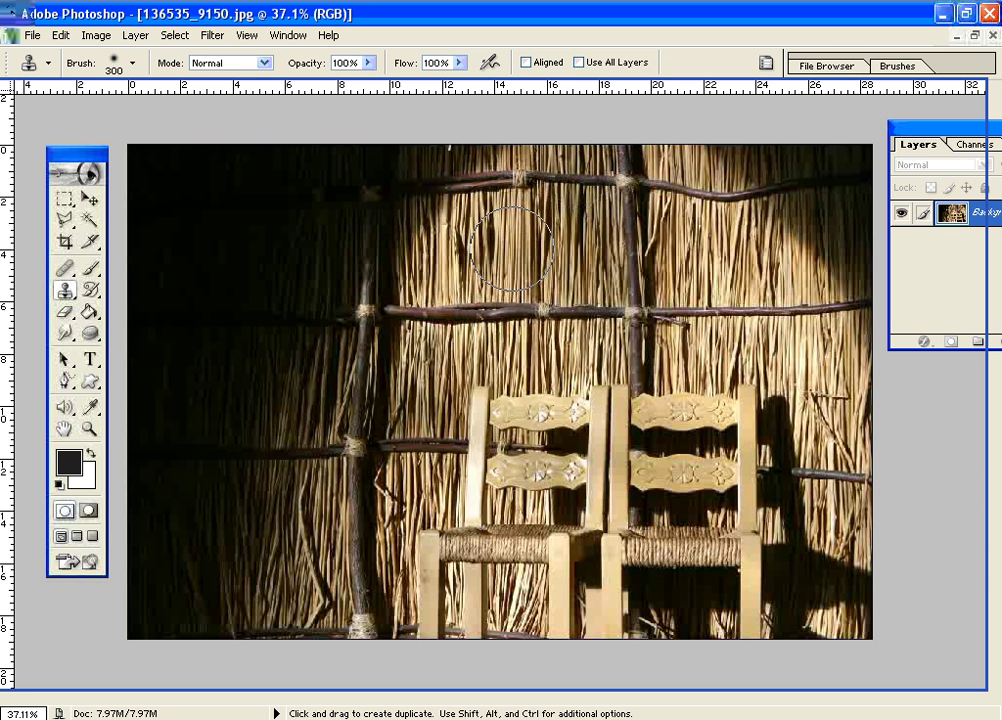
# Alt-click the bright straw above the middle branch, left of the pole, as the clone source.
pyautogui.press('alt')
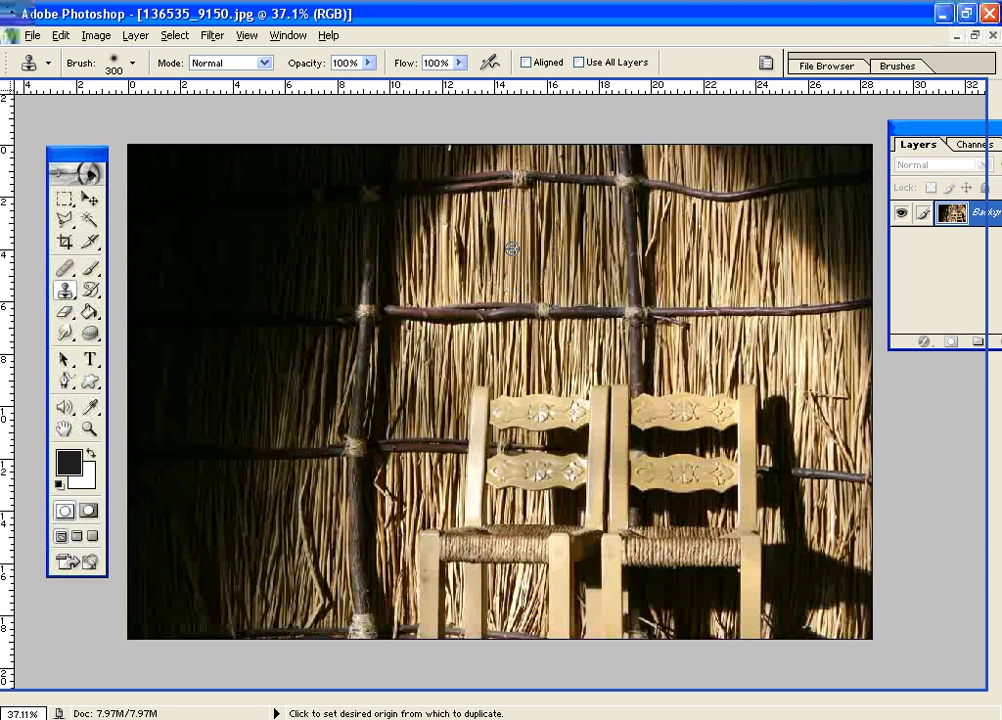
pyautogui.keyDown('alt'); pyautogui.click(512, 249); pyautogui.keyUp('alt')
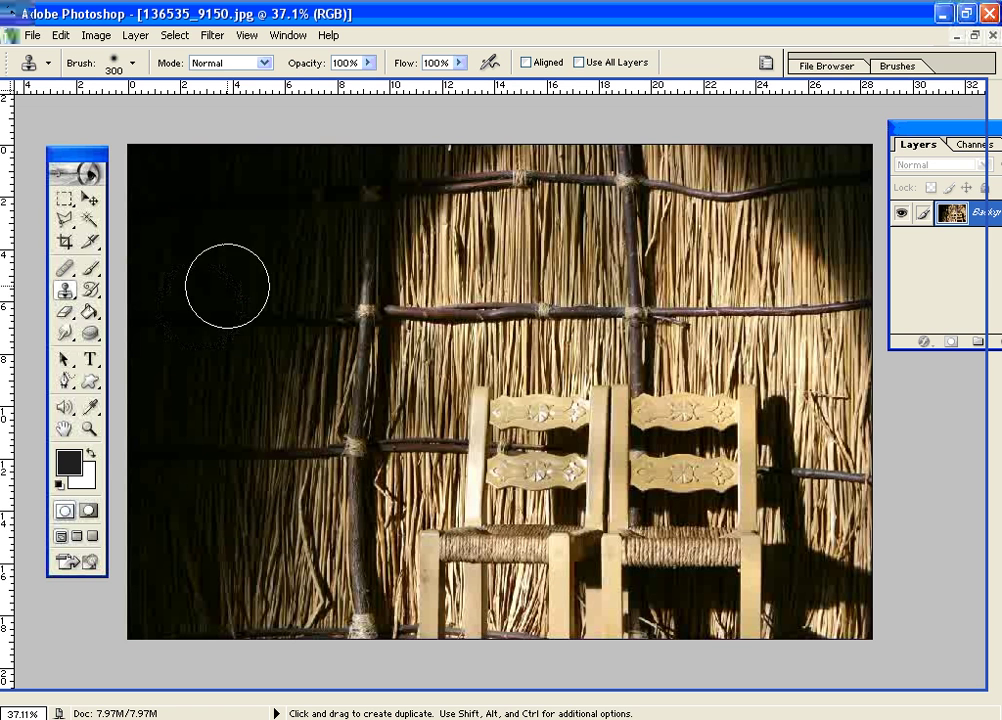
# Paint cloned bright straw over the dark upper-left shadow of the wall.
pyautogui.click(241, 258)
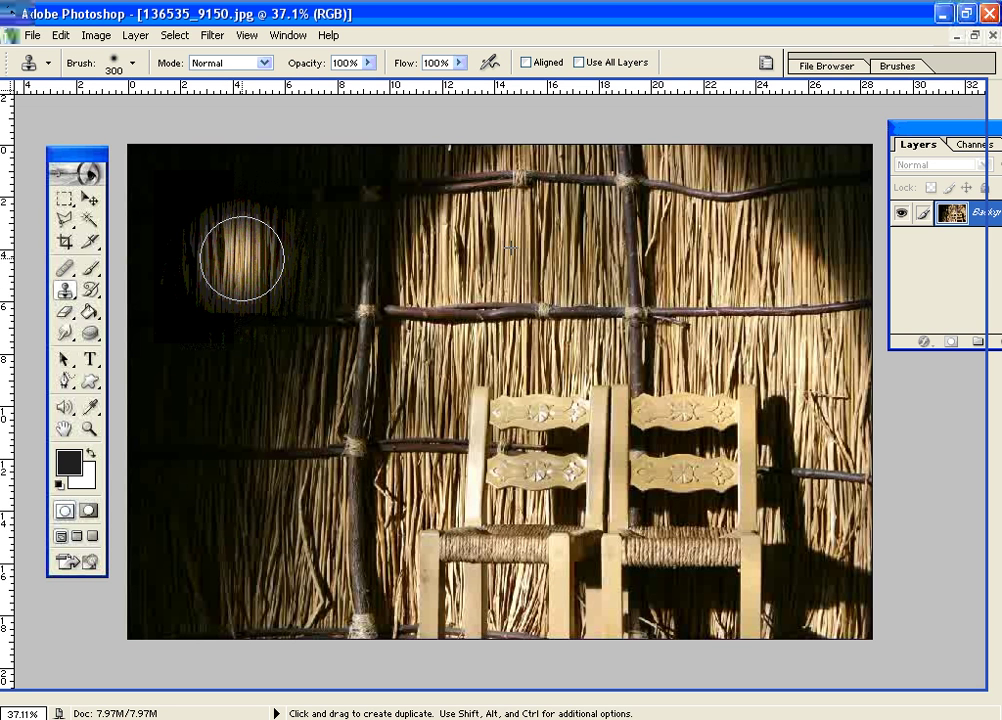
pyautogui.moveTo(241, 258)
pyautogui.mouseDown()
pyautogui.moveTo(278, 258)
pyautogui.moveTo(178, 248)
pyautogui.moveTo(279, 256)
pyautogui.moveTo(300, 246)
pyautogui.moveTo(298, 235)
pyautogui.moveTo(284, 215)
pyautogui.moveTo(265, 222)
pyautogui.moveTo(201, 206)
pyautogui.moveTo(172, 217)
pyautogui.moveTo(168, 297)
pyautogui.moveTo(263, 297)
pyautogui.moveTo(190, 240)
pyautogui.moveTo(160, 235)
pyautogui.moveTo(150, 215)
pyautogui.moveTo(153, 231)
pyautogui.moveTo(145, 197)
pyautogui.moveTo(180, 234)
pyautogui.moveTo(240, 215)
pyautogui.moveTo(300, 244)
pyautogui.moveTo(303, 282)
pyautogui.moveTo(245, 205)
pyautogui.moveTo(293, 236)
pyautogui.moveTo(200, 185)
pyautogui.moveTo(258, 243)
pyautogui.moveTo(205, 190)
pyautogui.mouseUp()
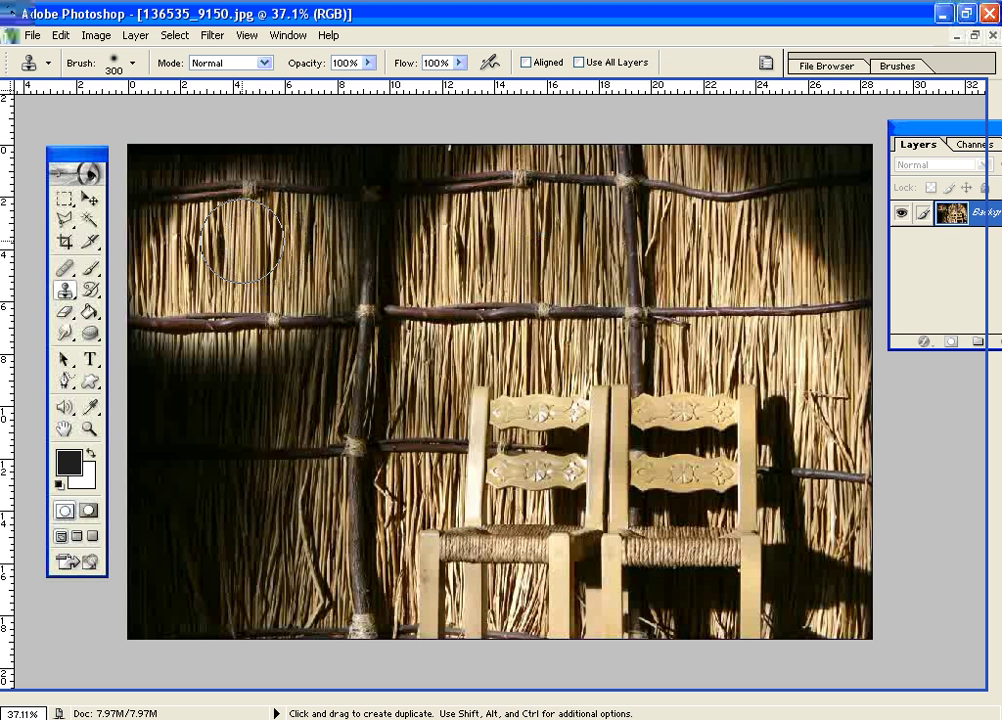
# Clone straw over the dark mid-left area and the lower-left shadow below the branch.
pyautogui.click(238, 394)
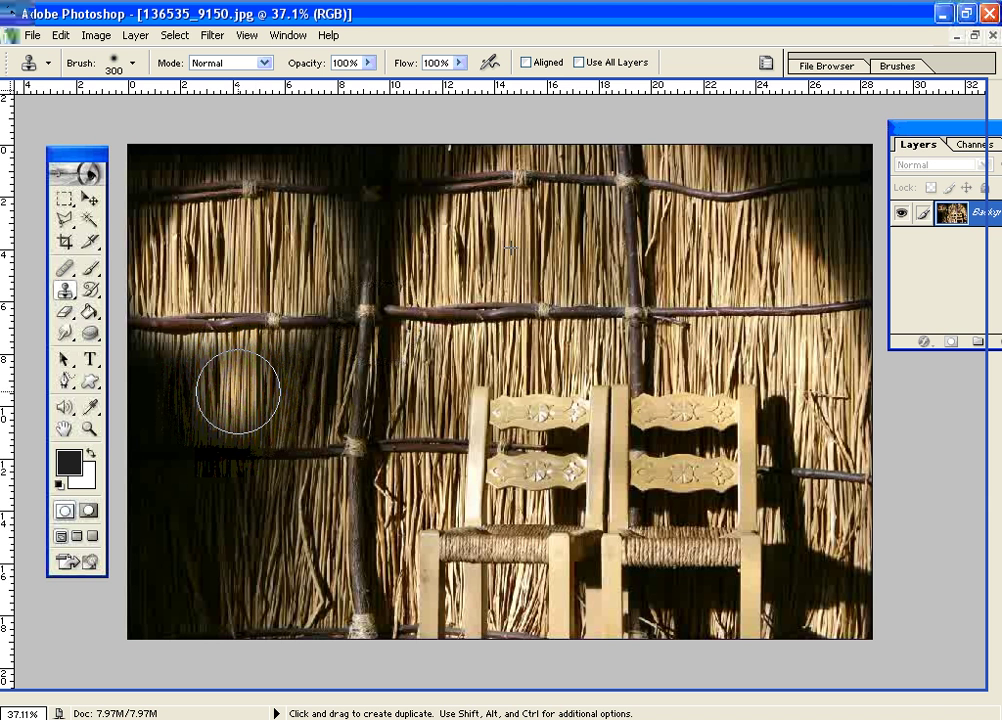
pyautogui.moveTo(238, 394)
pyautogui.mouseDown()
pyautogui.moveTo(176, 395)
pyautogui.moveTo(279, 371)
pyautogui.moveTo(231, 282)
pyautogui.mouseUp()
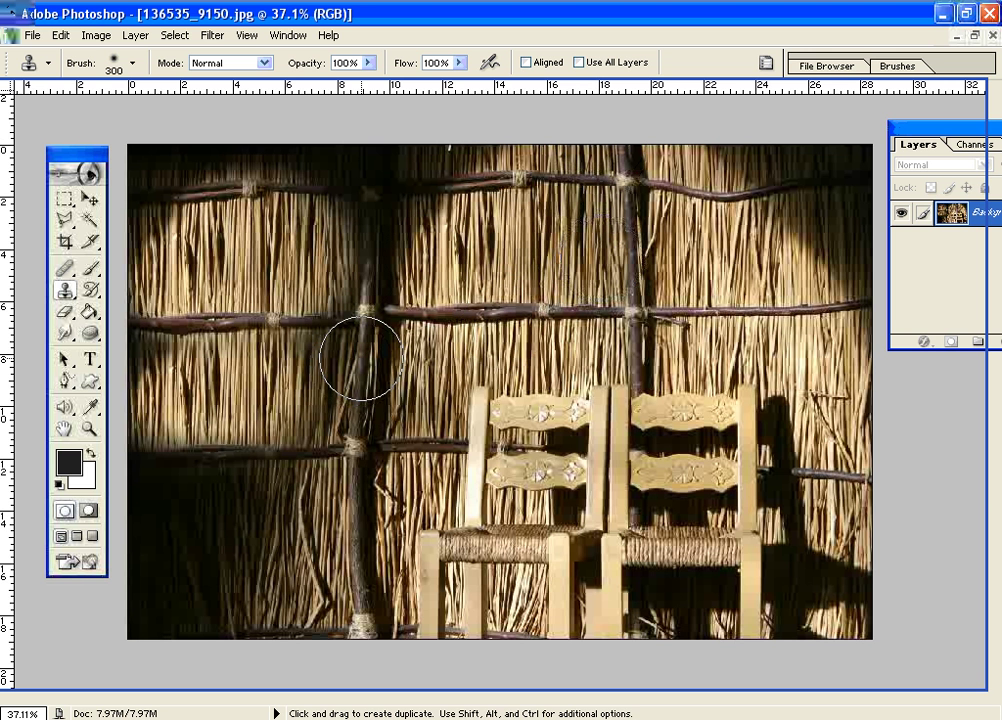
pyautogui.moveTo(176, 430); pyautogui.dragTo(183, 526)
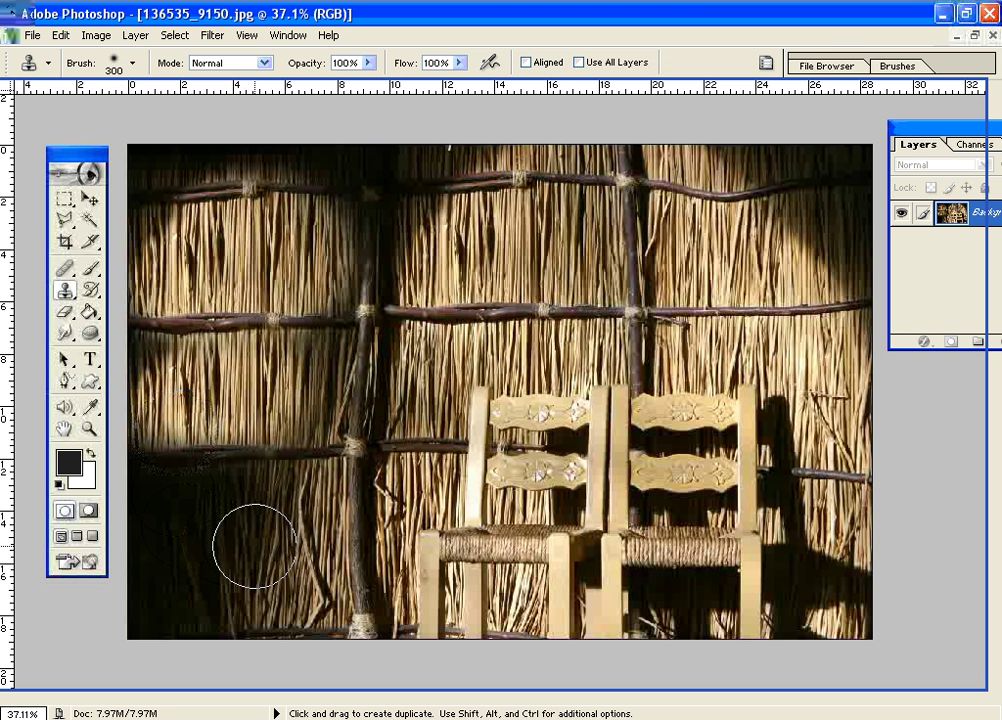
pyautogui.moveTo(253, 548)
pyautogui.mouseDown()
pyautogui.moveTo(241, 554)
pyautogui.moveTo(212, 537)
pyautogui.moveTo(266, 560)
pyautogui.mouseUp()
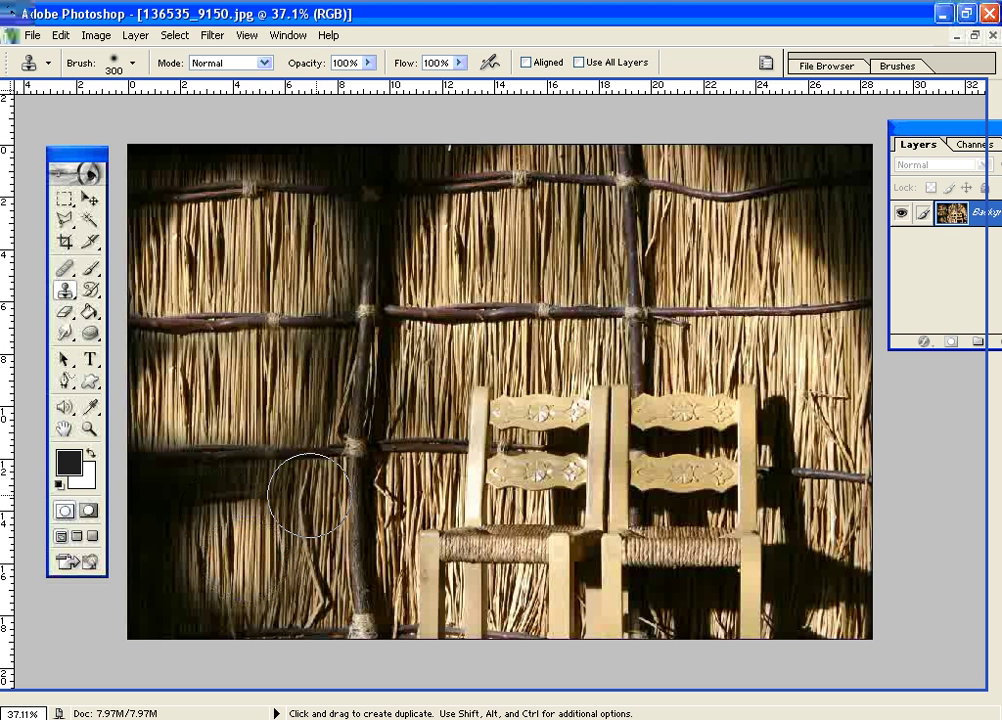
# Undo the last stroke, repaint the lower-left shadow, and cover the dark top-edge strip.
pyautogui.press('ctrl')
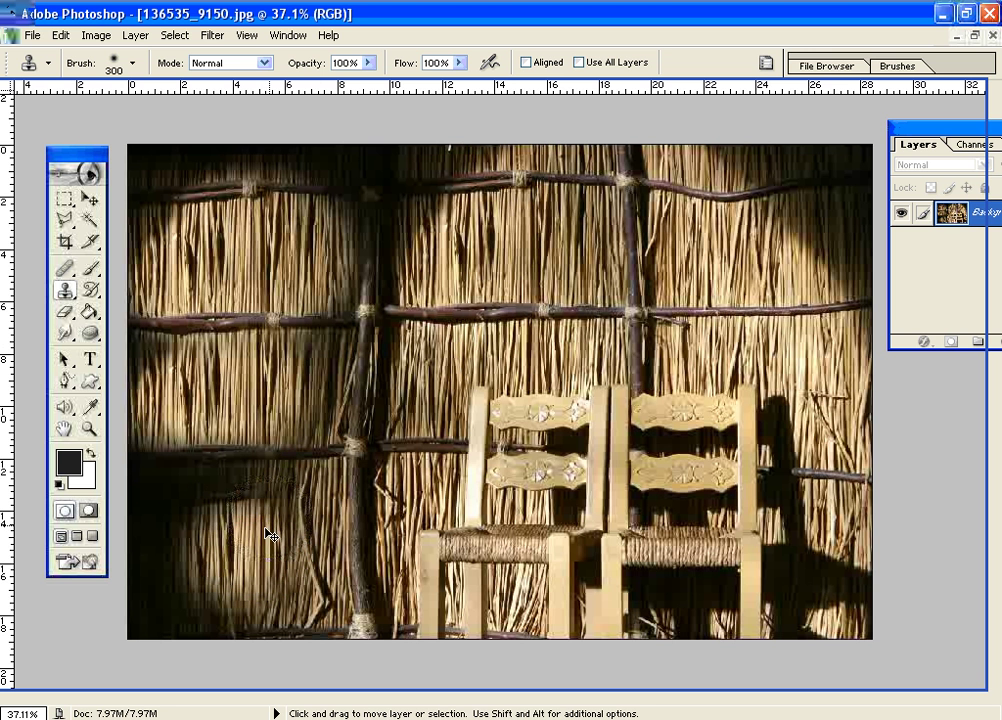
pyautogui.hotkey('ctrl', 'z')
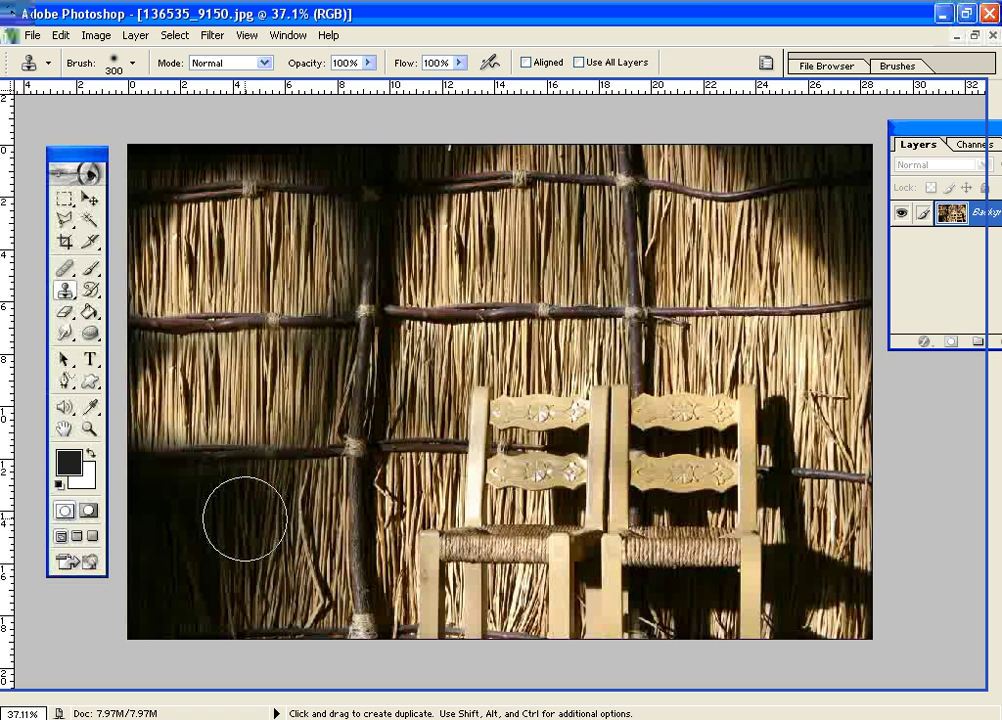
pyautogui.moveTo(245, 519)
pyautogui.mouseDown()
pyautogui.moveTo(239, 510)
pyautogui.moveTo(168, 519)
pyautogui.moveTo(265, 517)
pyautogui.mouseUp()
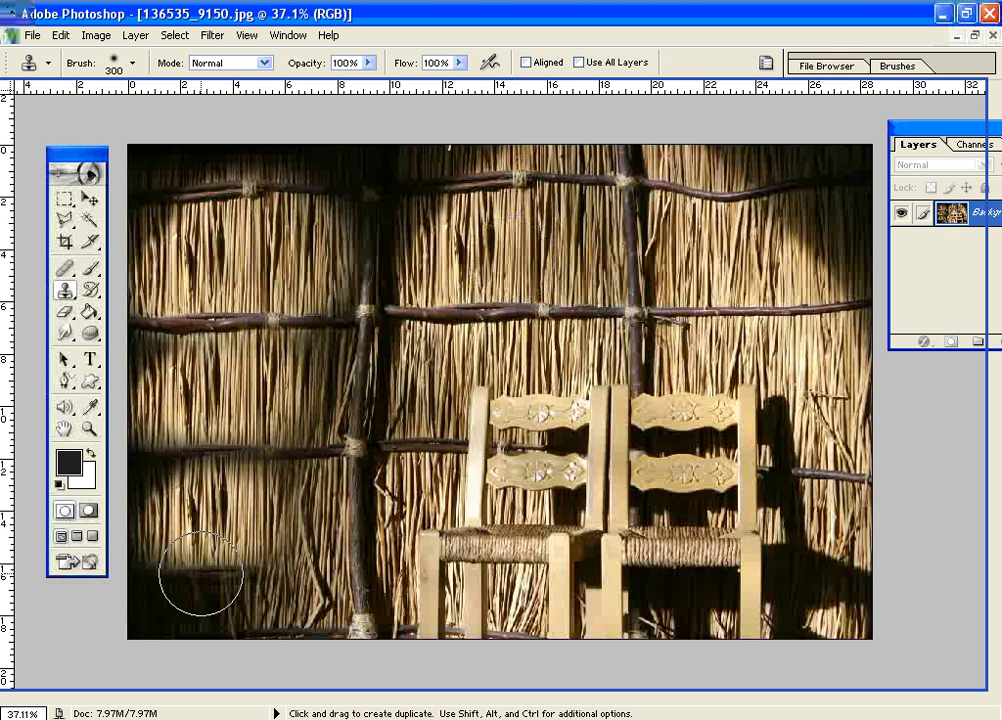
pyautogui.moveTo(264, 577)
pyautogui.mouseDown()
pyautogui.moveTo(168, 577)
pyautogui.moveTo(170, 562)
pyautogui.mouseUp()
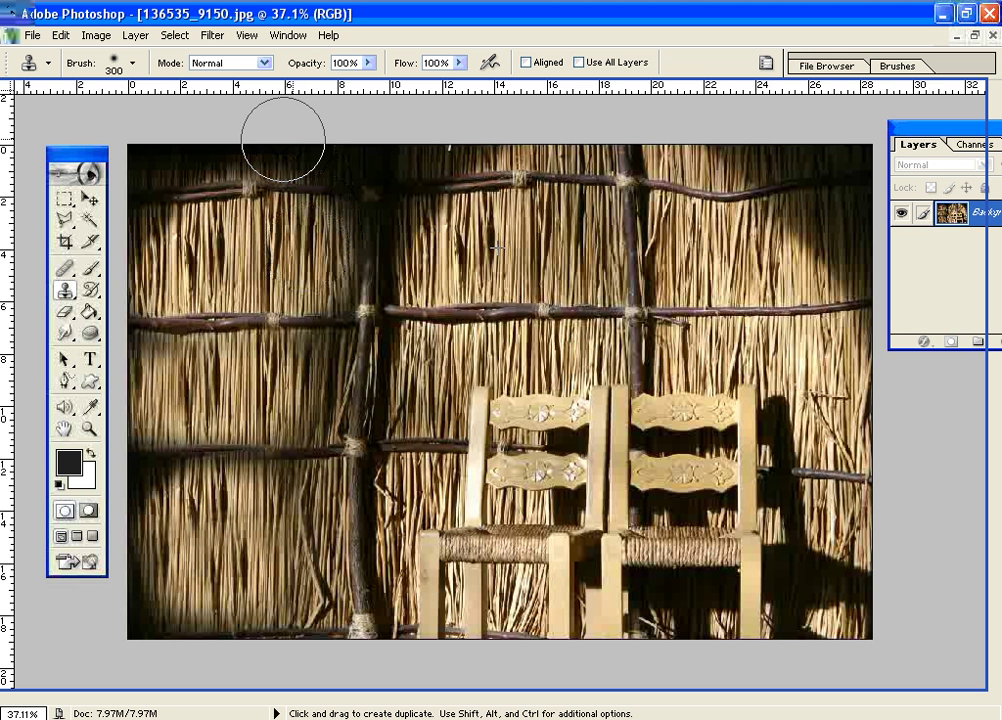
pyautogui.moveTo(286, 134)
pyautogui.mouseDown()
pyautogui.moveTo(188, 148)
pyautogui.moveTo(170, 139)
pyautogui.moveTo(238, 190)
pyautogui.mouseUp()
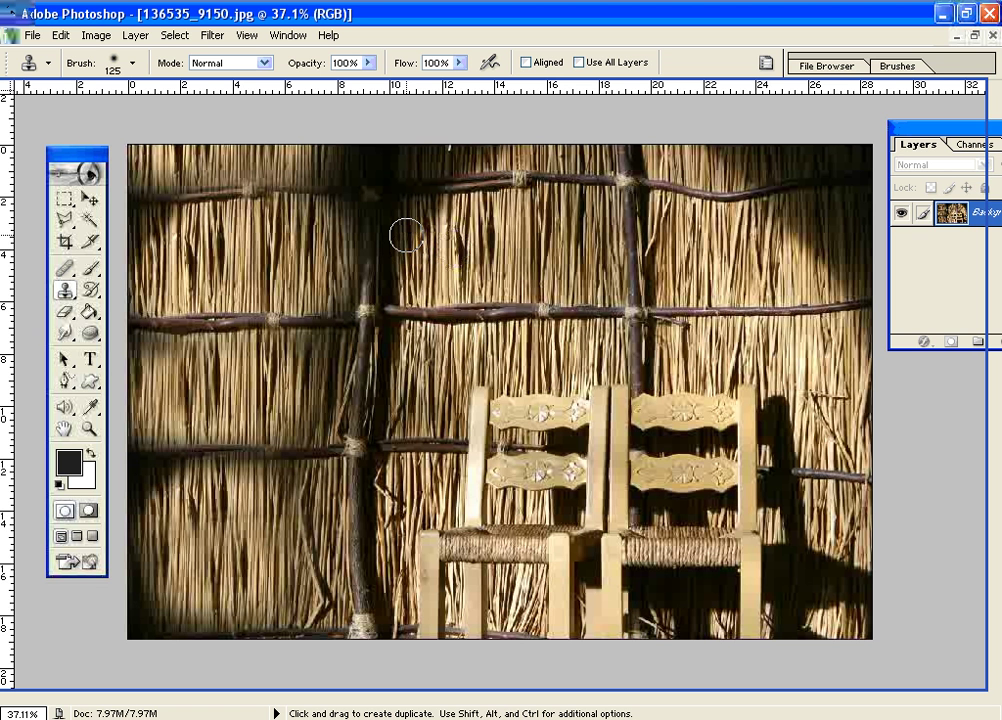
# Sample a new straw source and paint it over the upper wall and beside the right chair.
pyautogui.keyDown('alt'); pyautogui.click(420, 212); pyautogui.keyUp('alt')
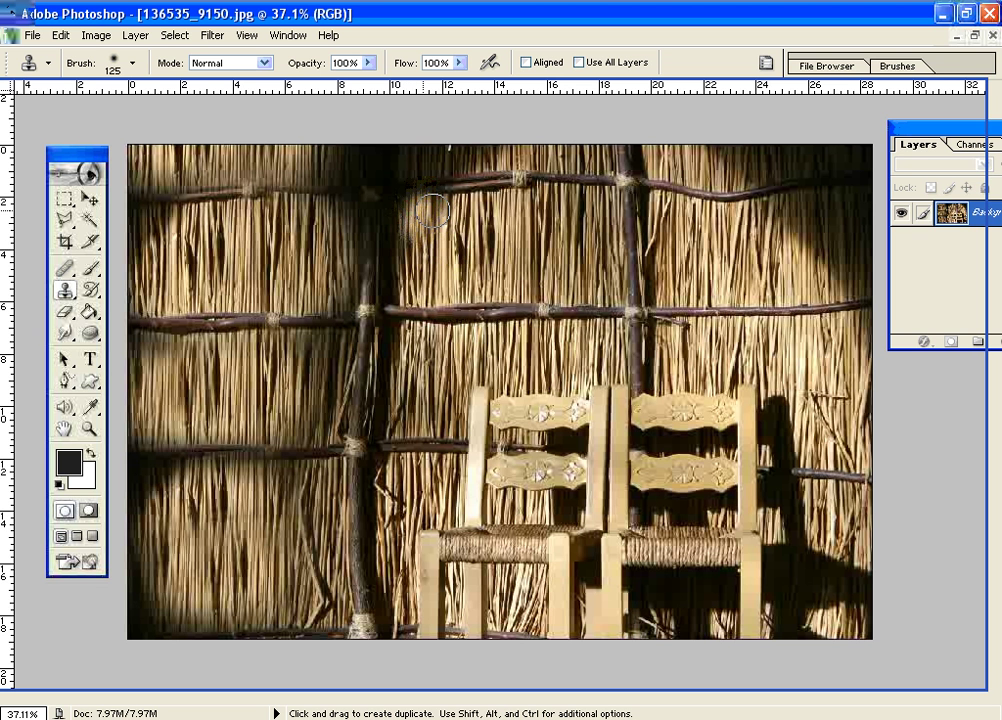
pyautogui.moveTo(337, 159); pyautogui.dragTo(346, 158)
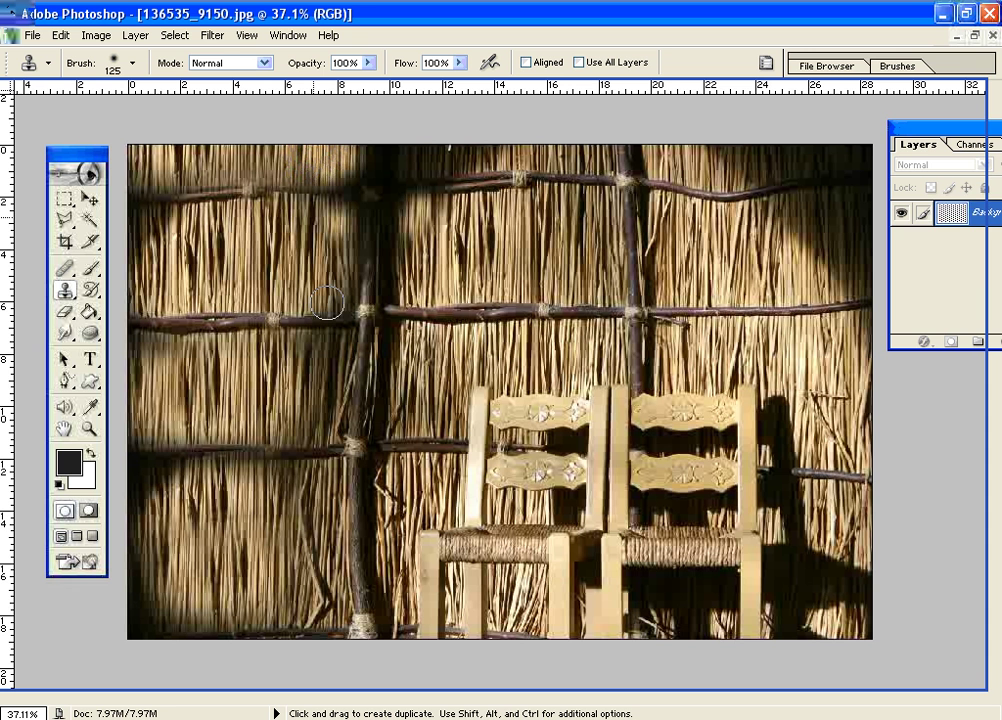
pyautogui.moveTo(327, 354); pyautogui.dragTo(307, 362)
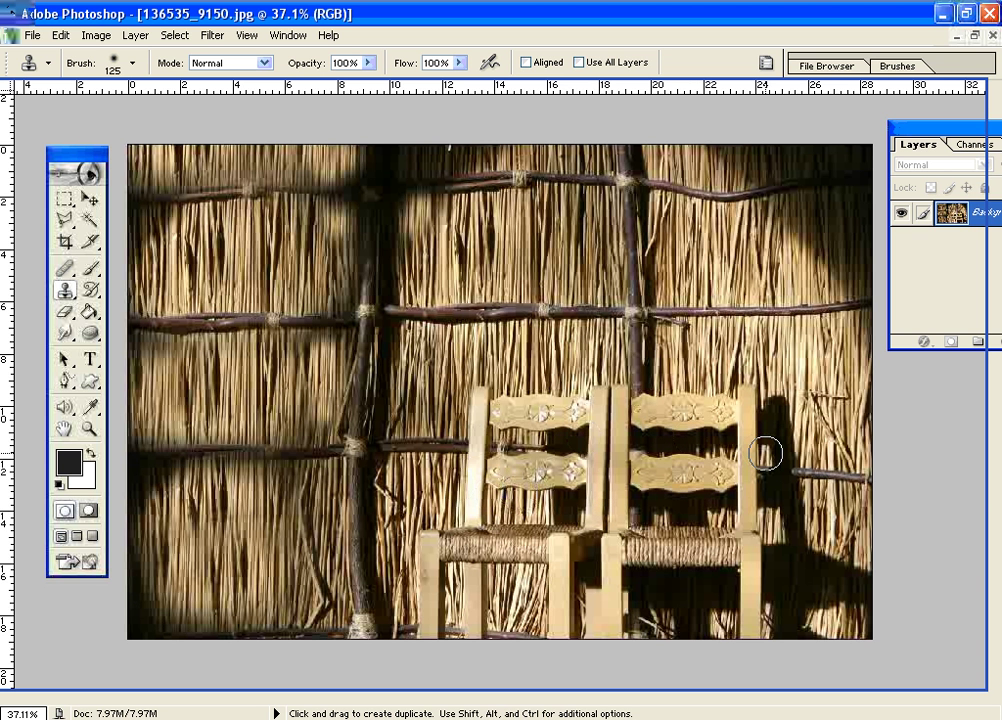
pyautogui.moveTo(765, 455); pyautogui.dragTo(761, 422)
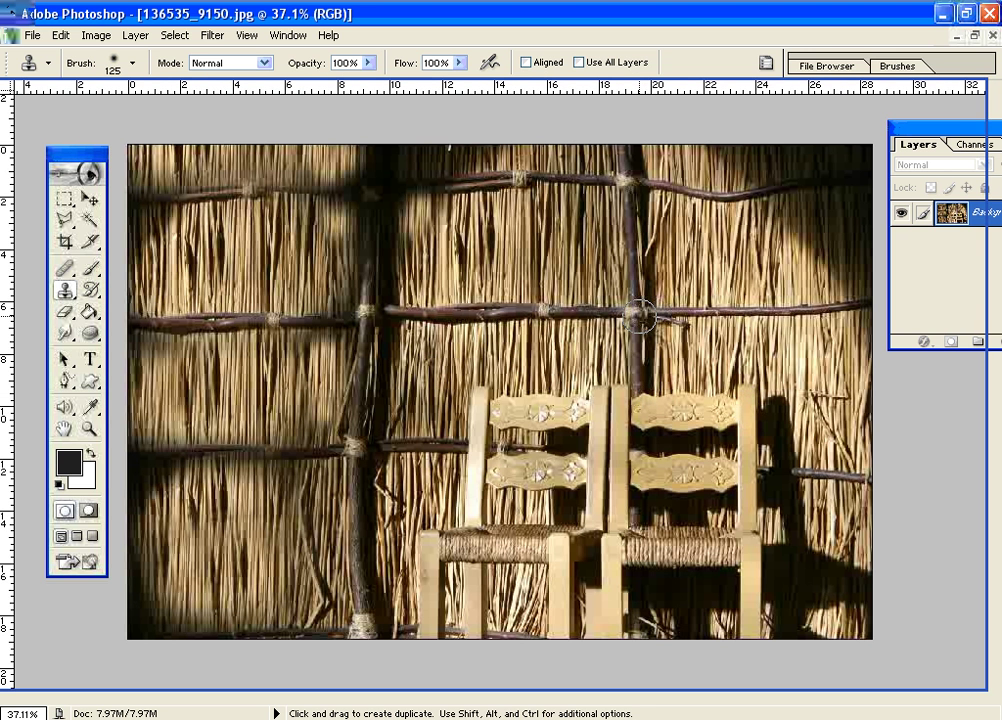
# Enlarge the Clone Stamp brush to 250 and sample the post-and-stick junction.
pyautogui.press(']')
pyautogui.press(']')
pyautogui.press(']')
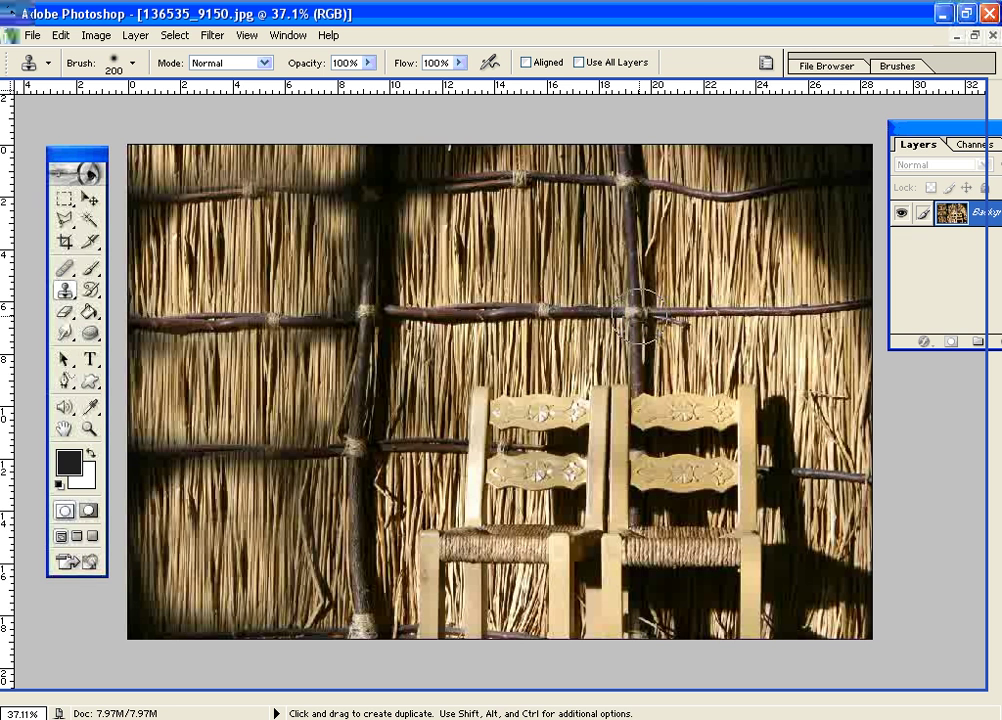
pyautogui.press(']')
pyautogui.press('alt')
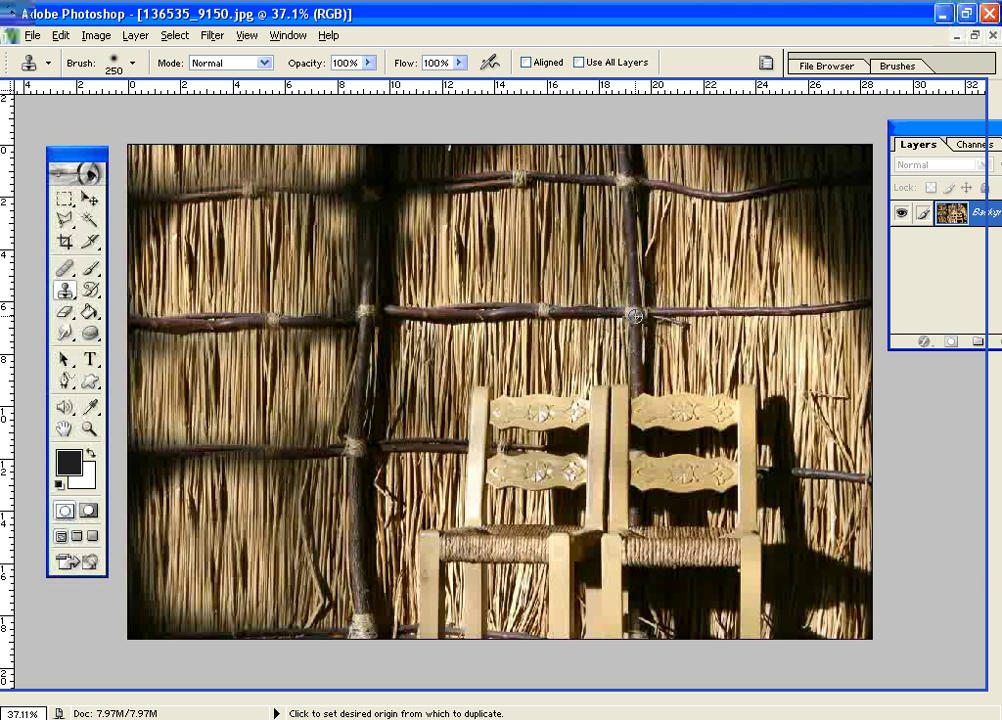
pyautogui.keyDown('alt'); pyautogui.click(634, 316); pyautogui.keyUp('alt')
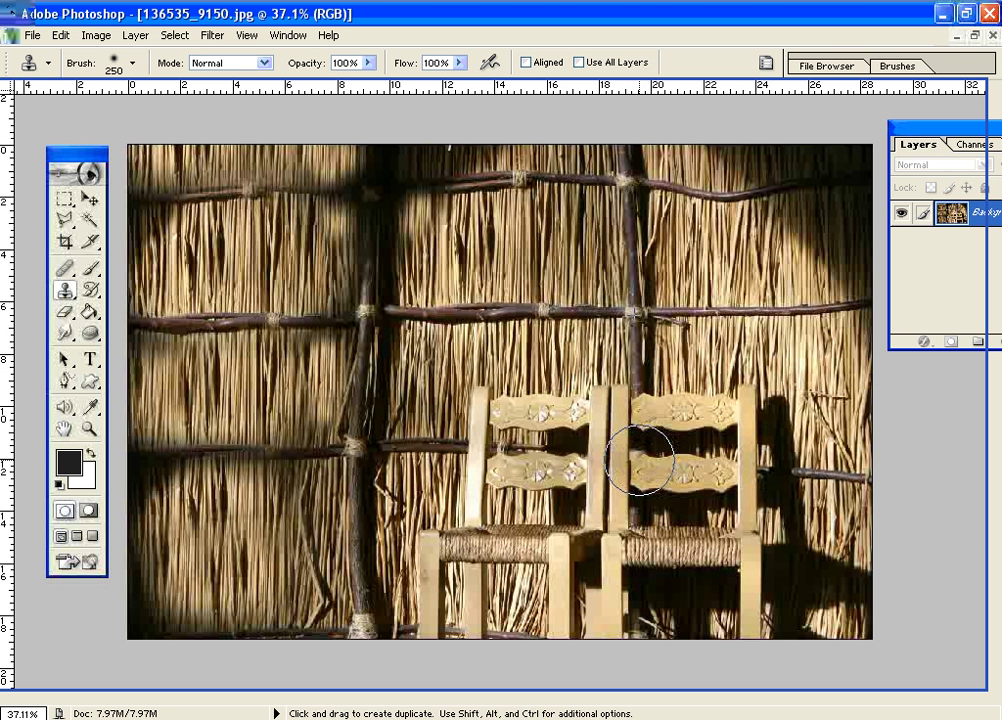
# Paint the cloned stick and straw across both chair backs and the adjacent shadow.
pyautogui.click(641, 459)
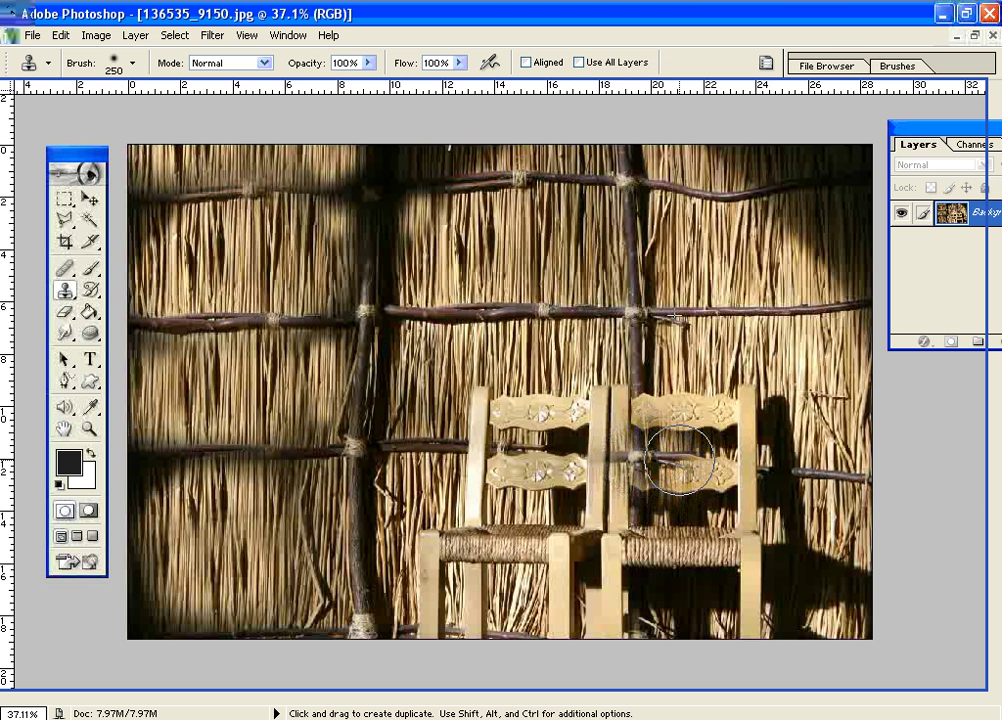
pyautogui.moveTo(641, 459)
pyautogui.mouseDown()
pyautogui.moveTo(812, 462)
pyautogui.moveTo(855, 473)
pyautogui.mouseUp()
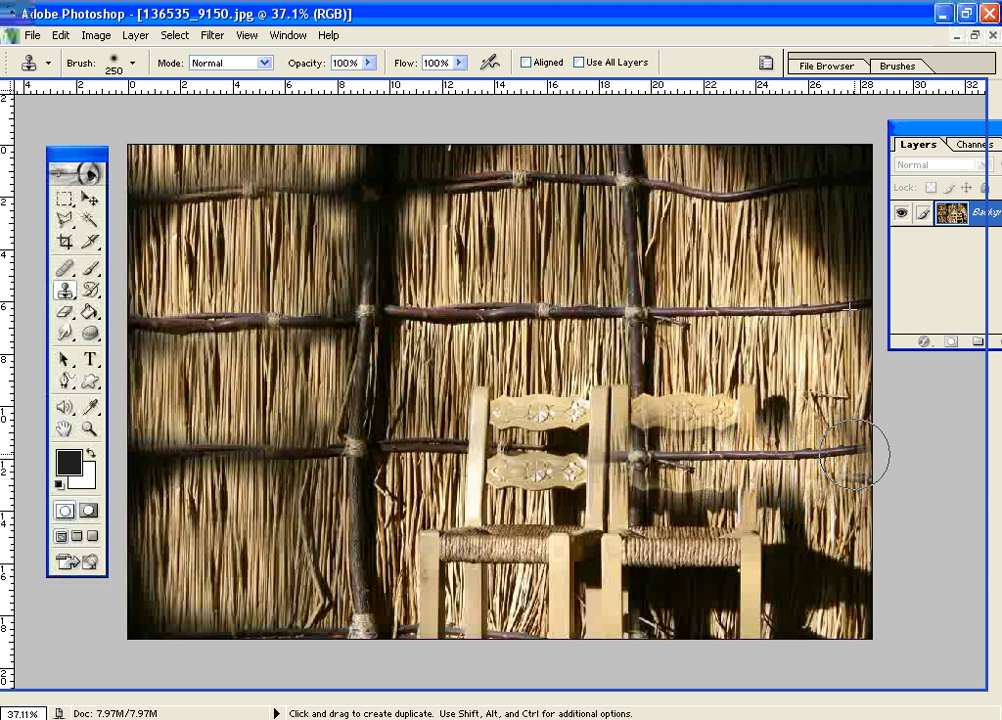
pyautogui.moveTo(850, 405)
pyautogui.mouseDown()
pyautogui.moveTo(566, 411)
pyautogui.moveTo(527, 459)
pyautogui.moveTo(758, 494)
pyautogui.moveTo(490, 483)
pyautogui.moveTo(409, 455)
pyautogui.moveTo(420, 450)
pyautogui.mouseUp()
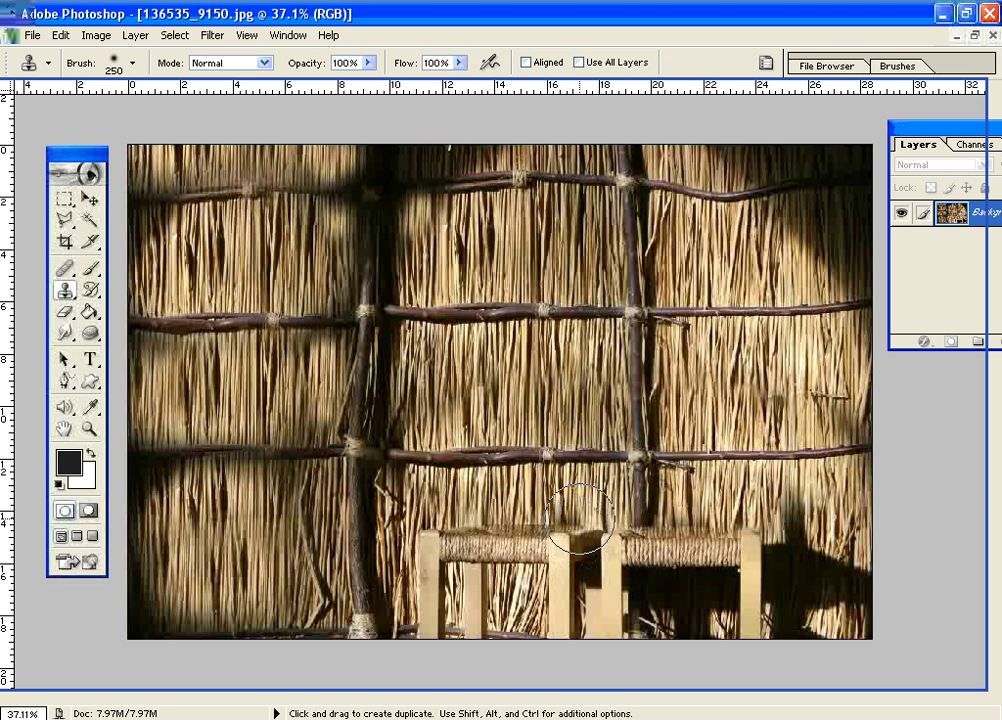
# Clone straw over the gap between the chairs and the right chair's seat.
pyautogui.moveTo(571, 580)
pyautogui.mouseDown()
pyautogui.moveTo(635, 585)
pyautogui.moveTo(710, 558)
pyautogui.mouseUp()
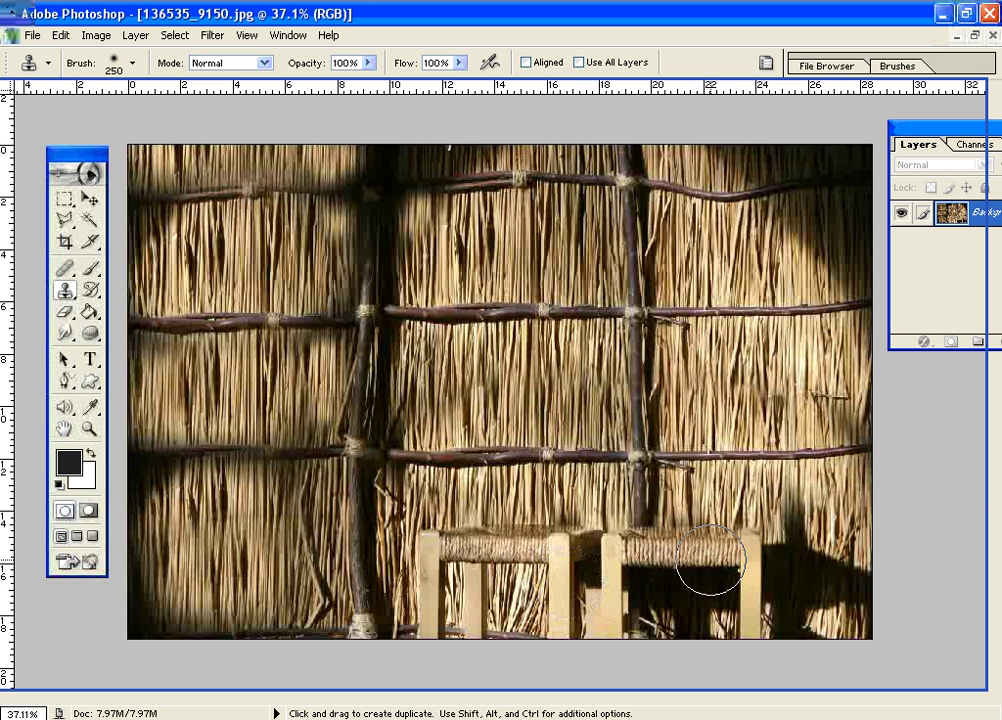
pyautogui.moveTo(693, 570)
pyautogui.mouseDown()
pyautogui.moveTo(596, 556)
pyautogui.moveTo(693, 548)
pyautogui.moveTo(715, 530)
pyautogui.mouseUp()
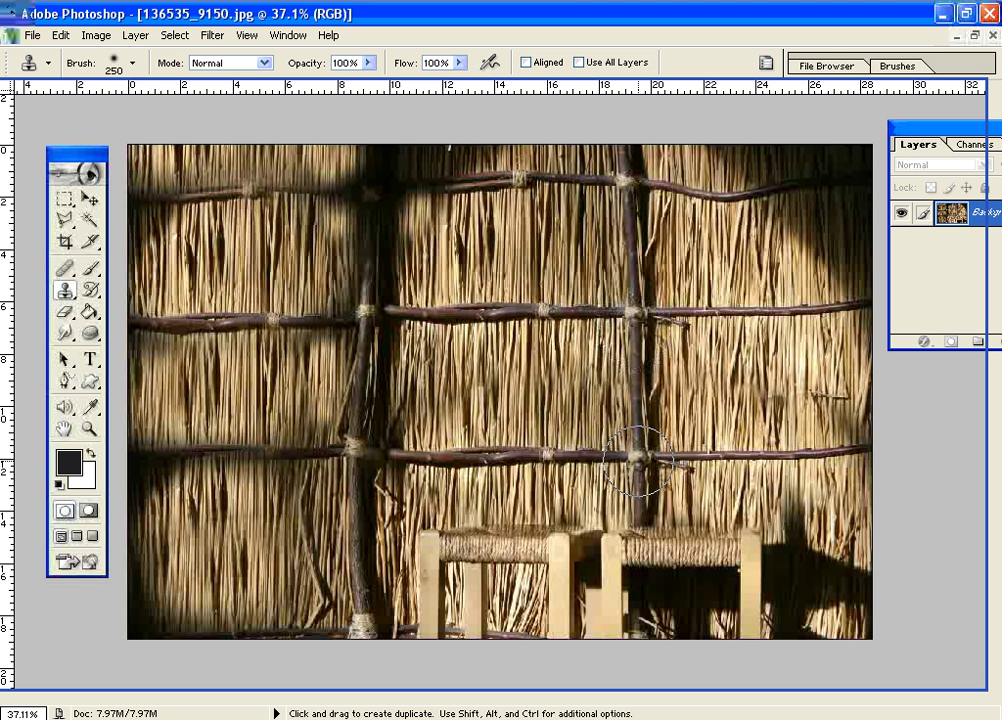
pyautogui.moveTo(680, 560)
pyautogui.mouseDown()
pyautogui.moveTo(757, 590)
pyautogui.moveTo(494, 562)
pyautogui.moveTo(467, 600)
pyautogui.moveTo(531, 636)
pyautogui.mouseUp()
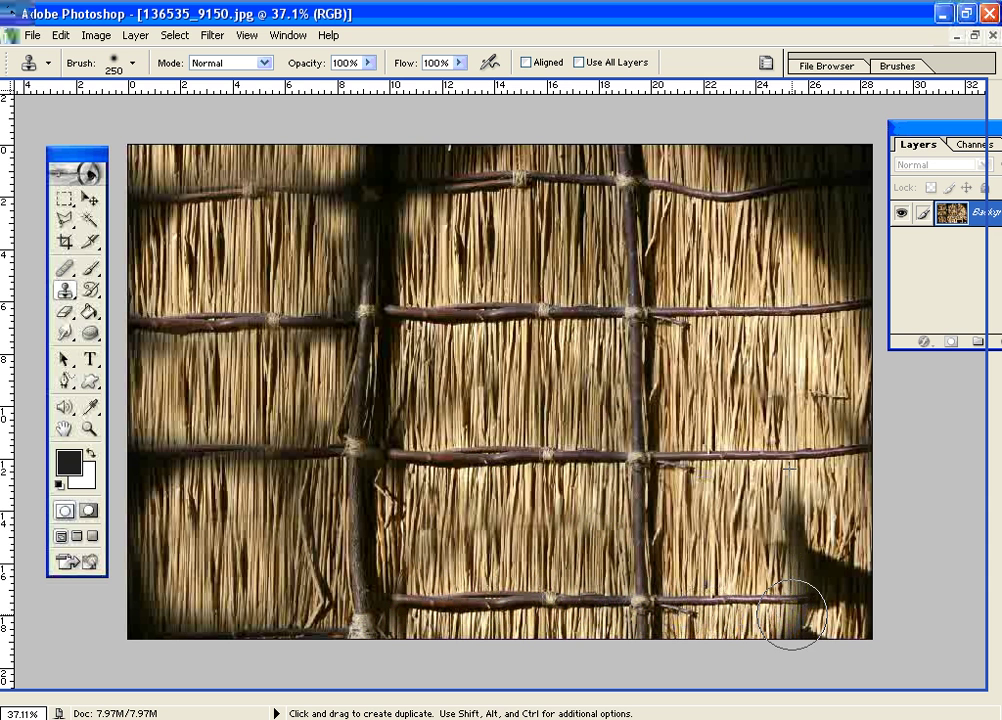
# Paint cloned straw over the dark lower-right shadow of the wall.
pyautogui.moveTo(794, 604); pyautogui.dragTo(782, 545)
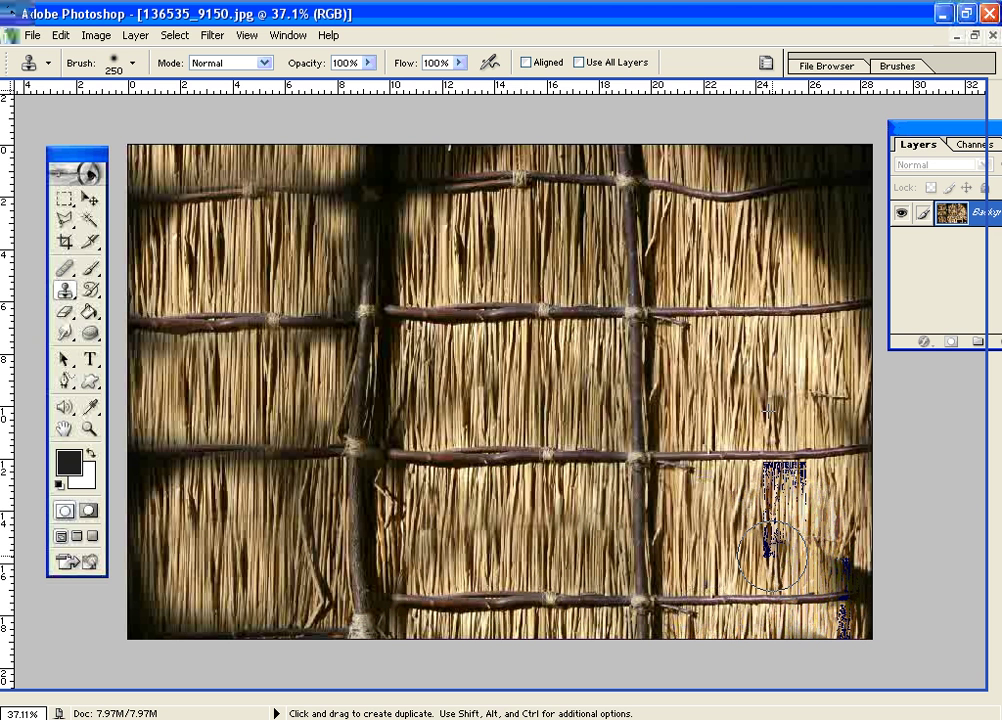